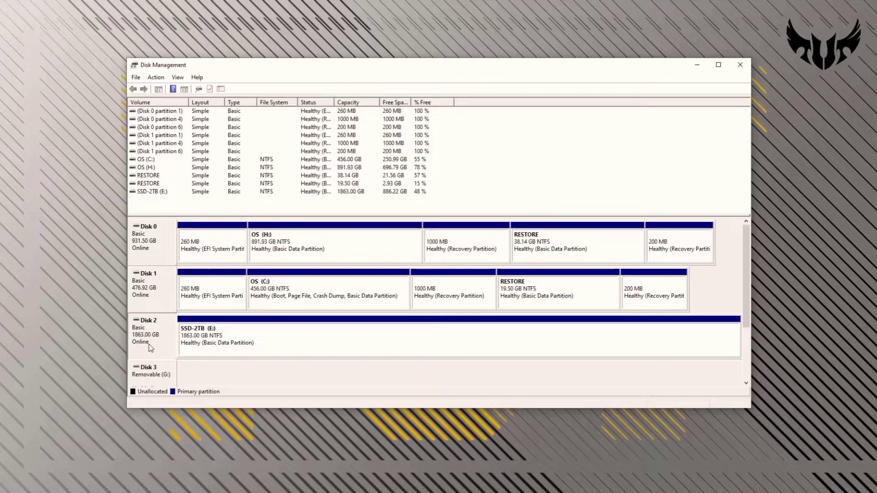
Select, then deselect, the new 1863 GB SSD-2TB (E:) NTFS partition on Disk 2.
{"action": "left_click", "coordinate": [278, 339]}
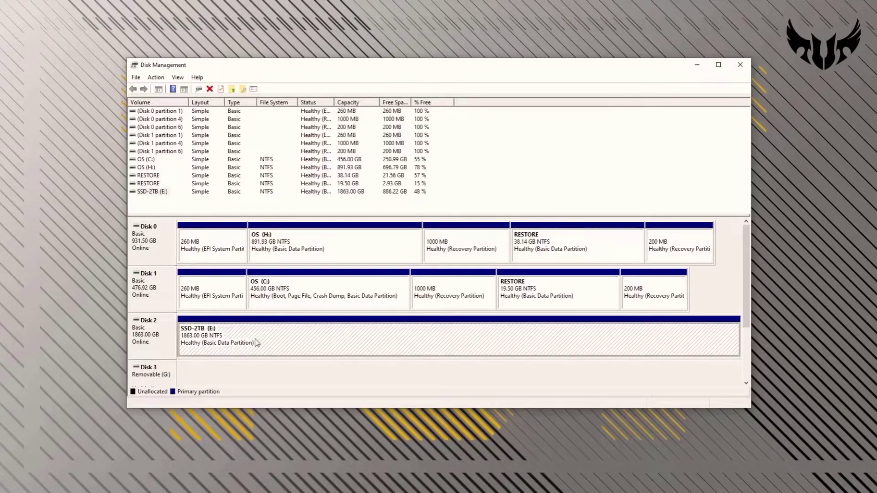
{"action": "left_click", "coordinate": [143, 242]}
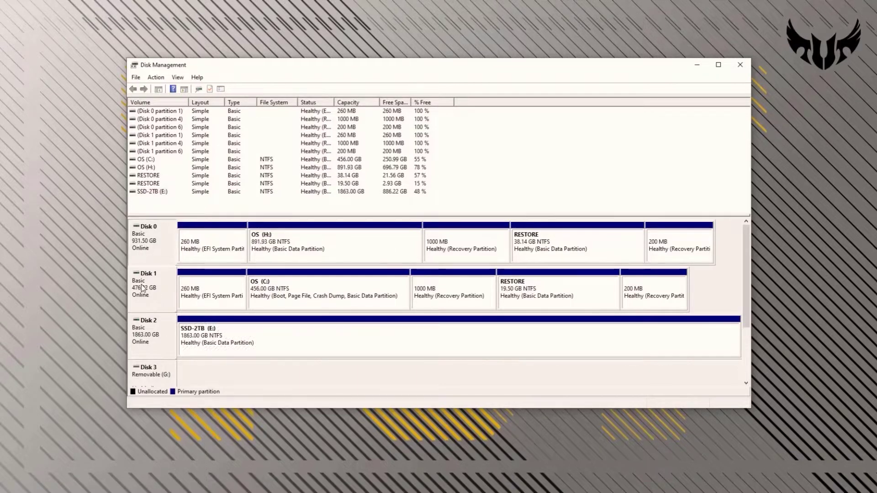